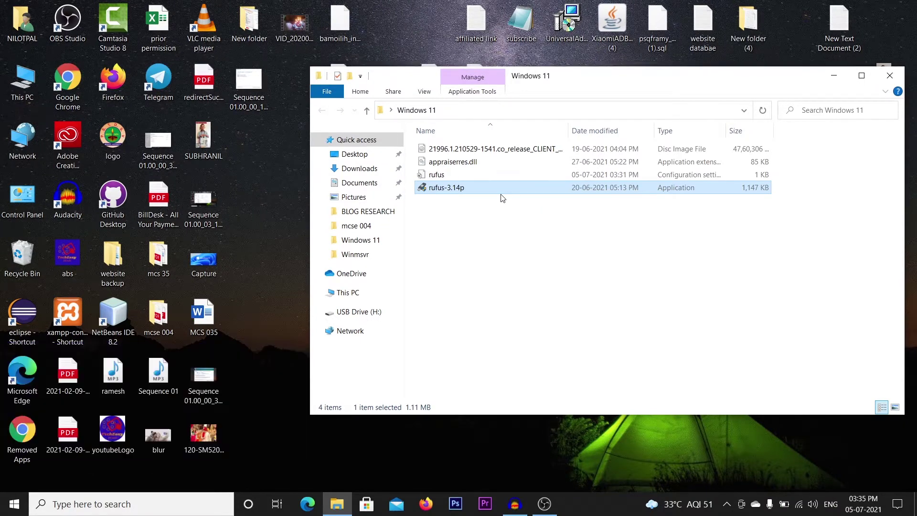
Examine the disc image, appraiserres.dll and rufus files in the Windows 11 folder, and close the folder
{"action": "left_click", "coordinate": [507, 175]}
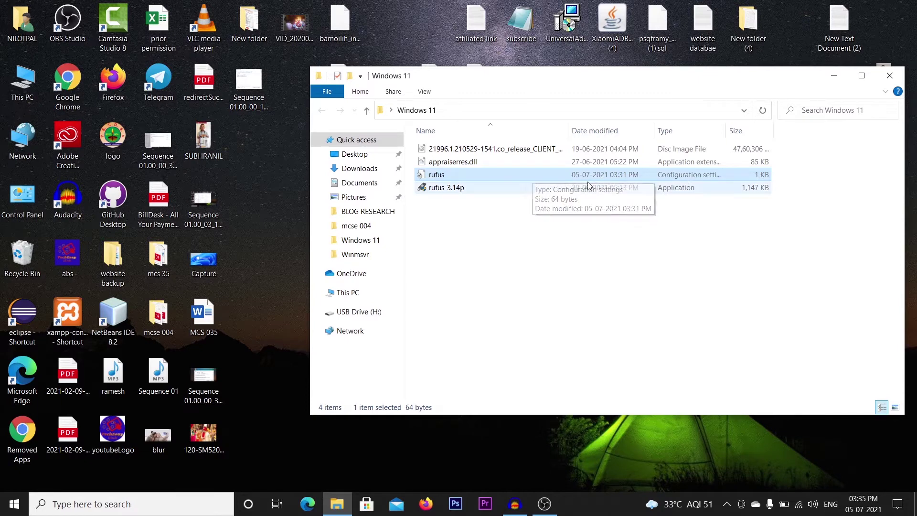
{"action": "left_click_drag", "start_coordinate": [607, 81], "coordinate": [568, 76]}
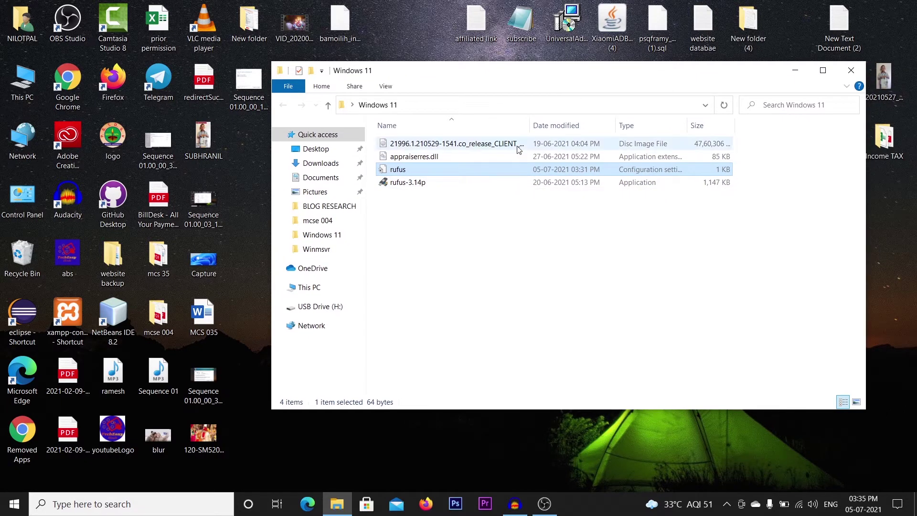
{"action": "left_click", "coordinate": [477, 145]}
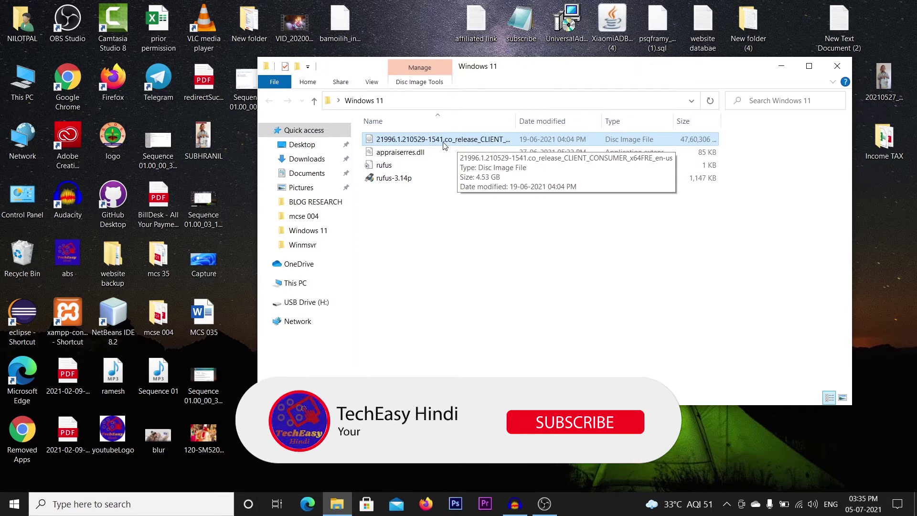
{"action": "left_click", "coordinate": [393, 153]}
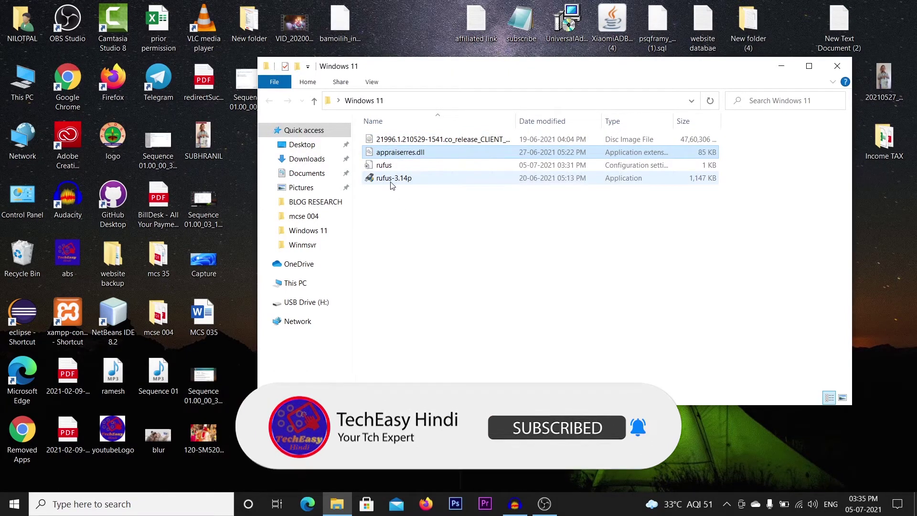
{"action": "left_click_drag", "start_coordinate": [771, 148], "coordinate": [658, 184]}
{"action": "left_click", "coordinate": [558, 148]}
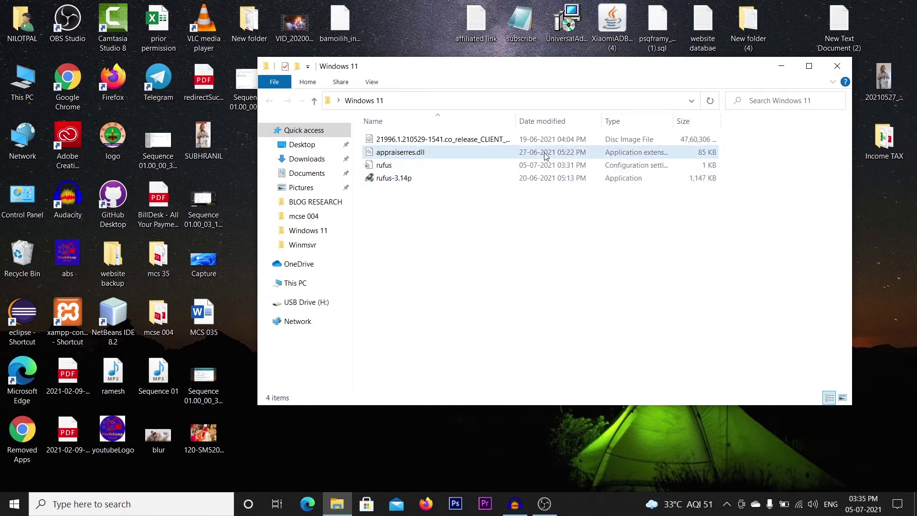
{"action": "left_click_drag", "start_coordinate": [567, 75], "coordinate": [552, 73]}
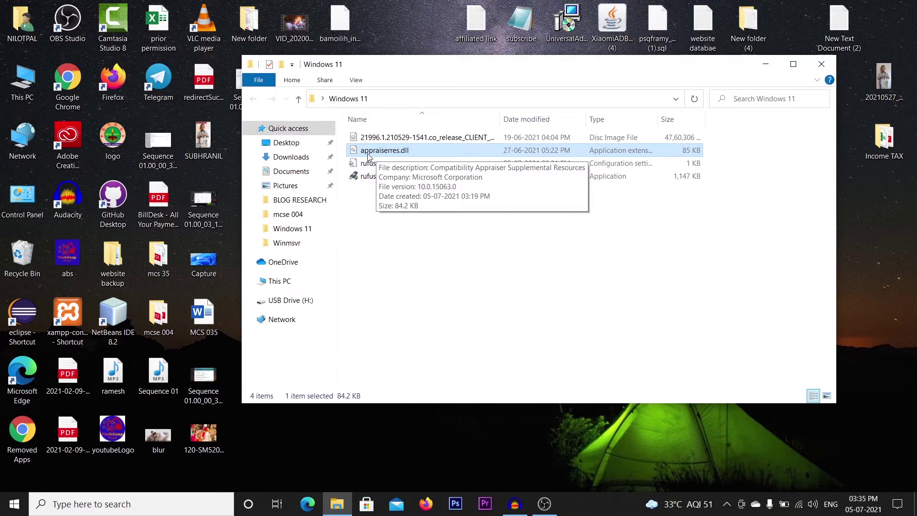
{"action": "mouse_move", "coordinate": [471, 156]}
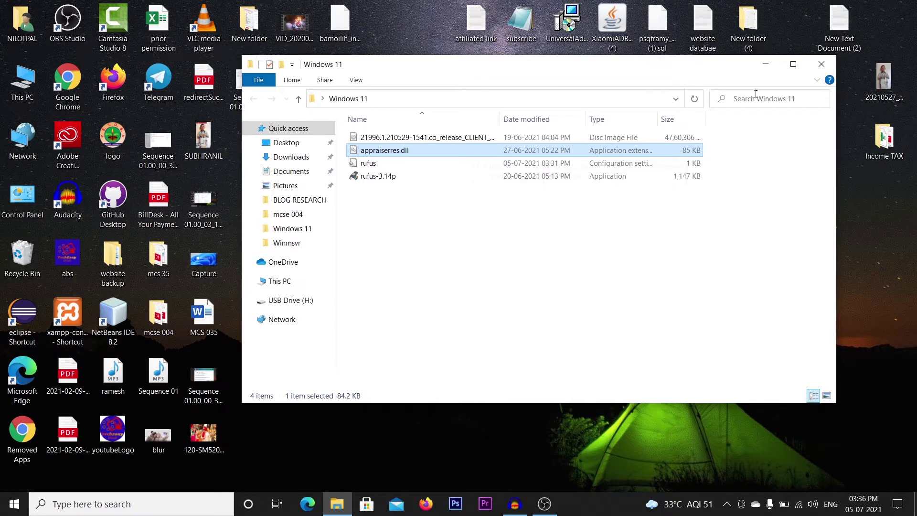
{"action": "left_click_drag", "start_coordinate": [760, 64], "coordinate": [800, 67]}
{"action": "left_click", "coordinate": [864, 66]}
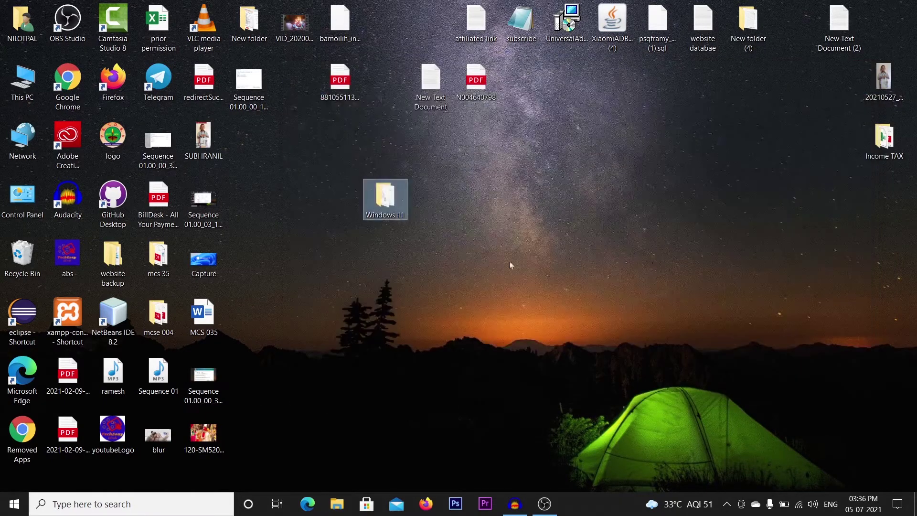
Reopen the Windows 11 folder from the desktop and review the disc image, appraiserres.dll and rufus-3.14p files
{"action": "double_click", "coordinate": [406, 203]}
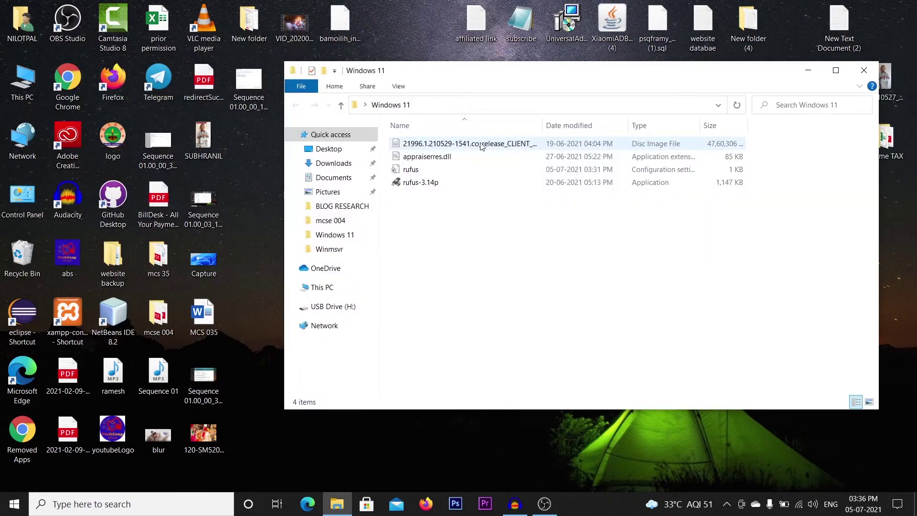
{"action": "left_click", "coordinate": [485, 145]}
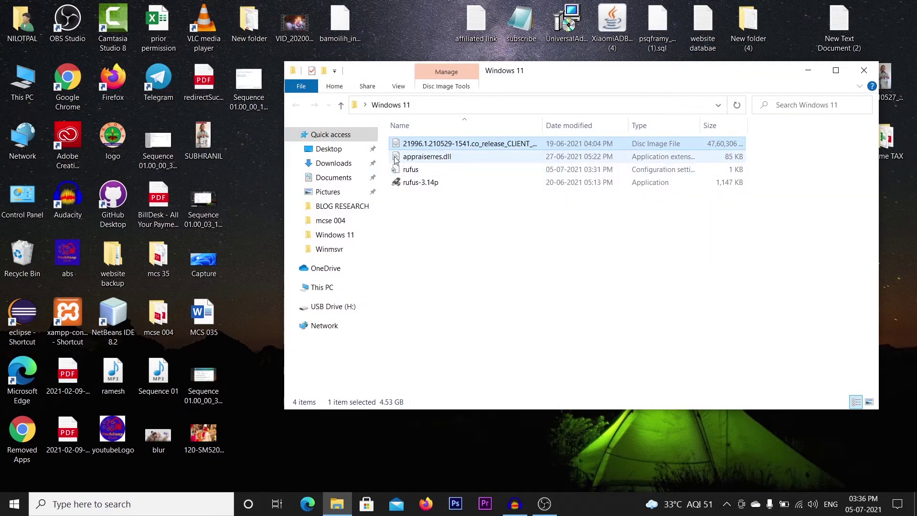
{"action": "left_click", "coordinate": [466, 159]}
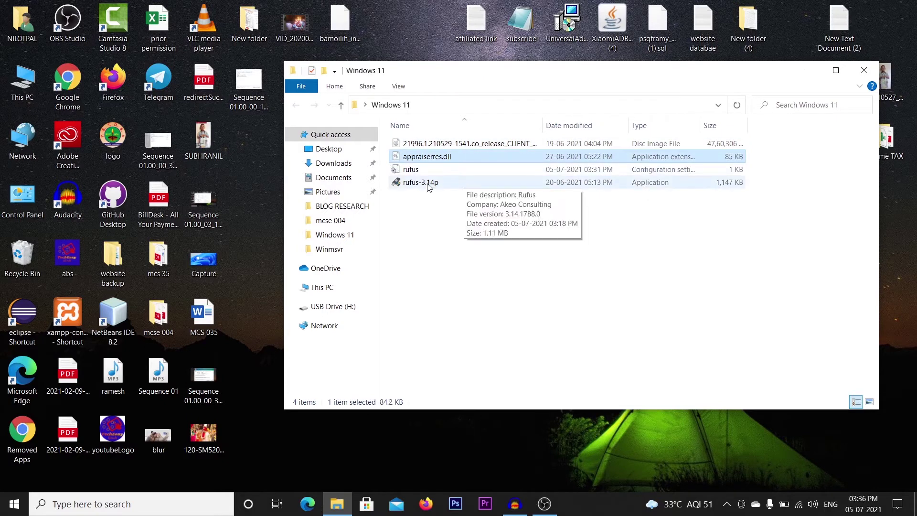
{"action": "left_click", "coordinate": [449, 184]}
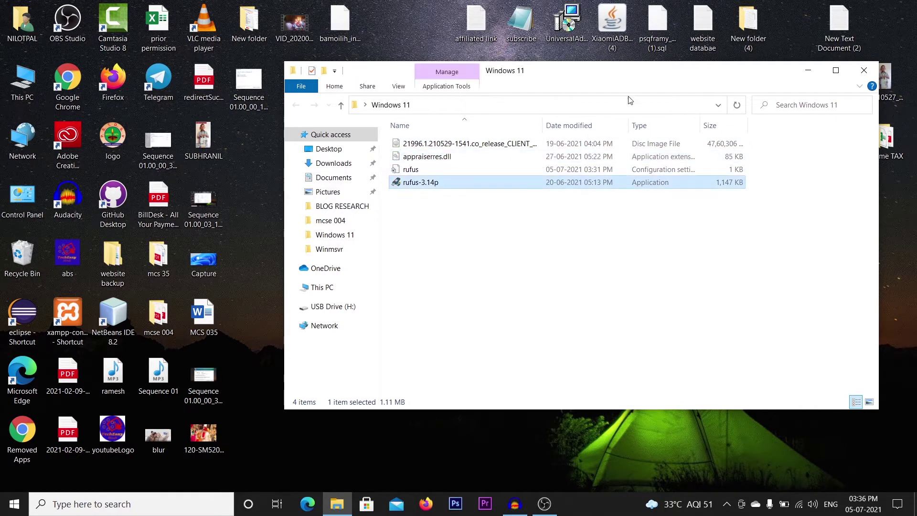
{"action": "left_click_drag", "start_coordinate": [549, 78], "coordinate": [664, 81]}
Check the capacity of USB Drive (H:) in This PC and close that window
{"action": "key", "text": "super+e"}
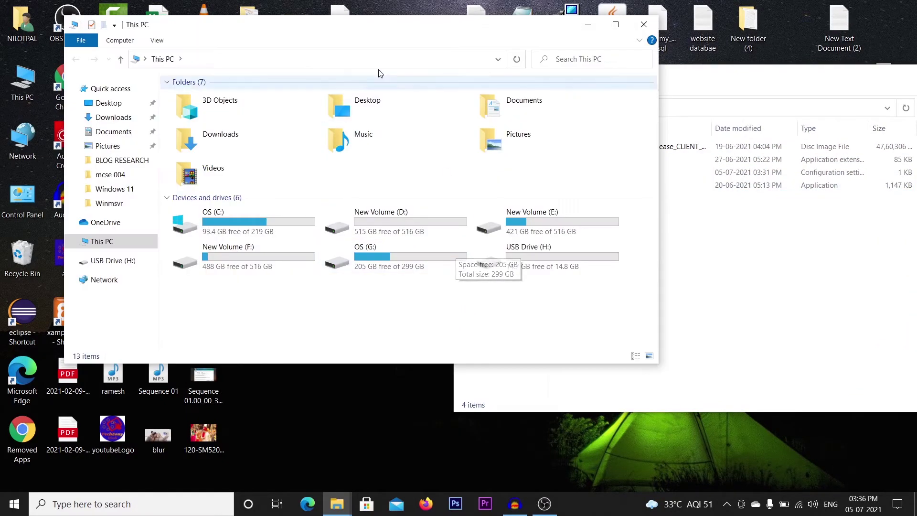
{"action": "left_click_drag", "start_coordinate": [287, 30], "coordinate": [325, 38]}
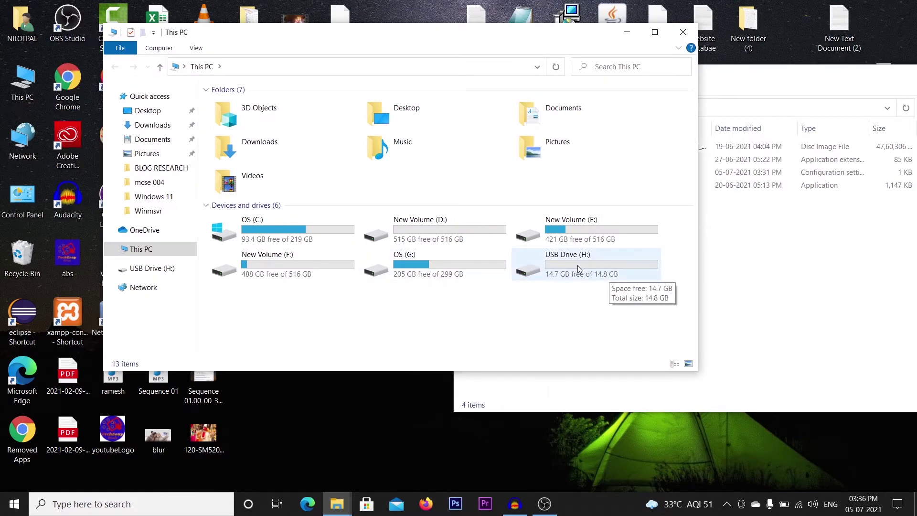
{"action": "left_click", "coordinate": [604, 274]}
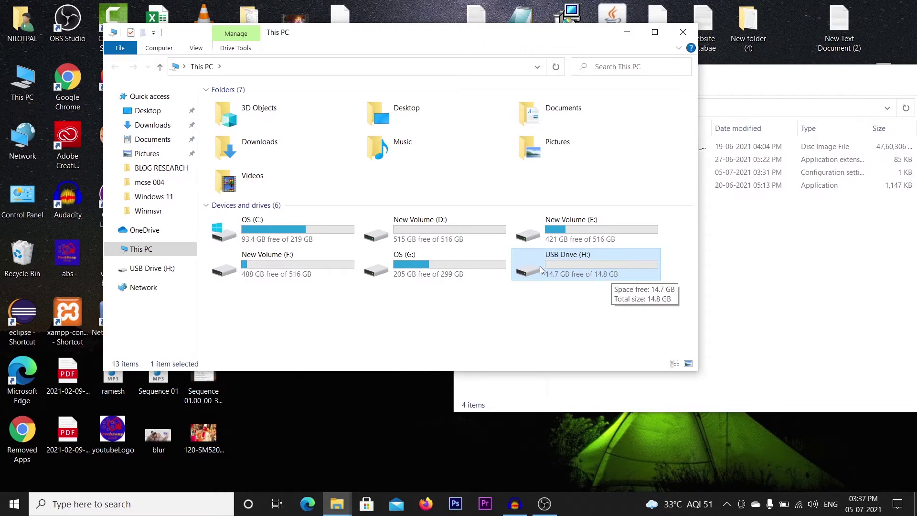
{"action": "left_click_drag", "start_coordinate": [566, 45], "coordinate": [528, 43]}
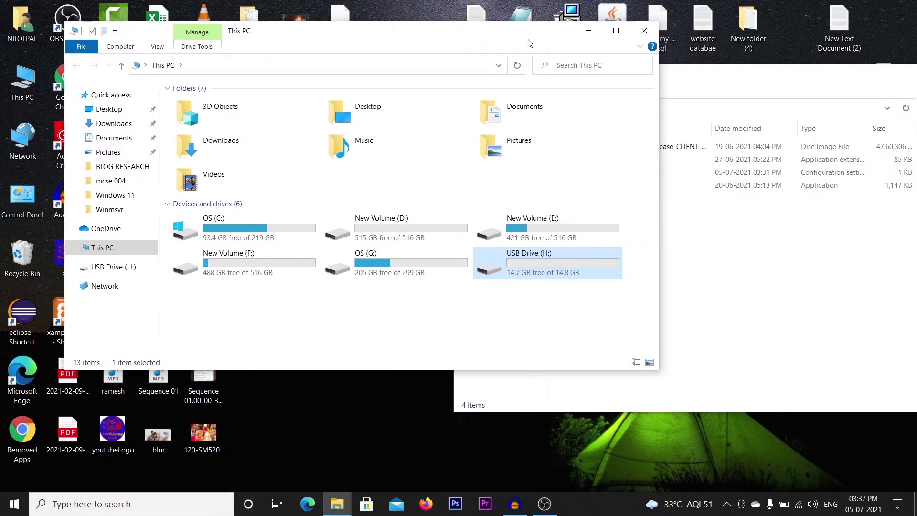
{"action": "left_click", "coordinate": [645, 30]}
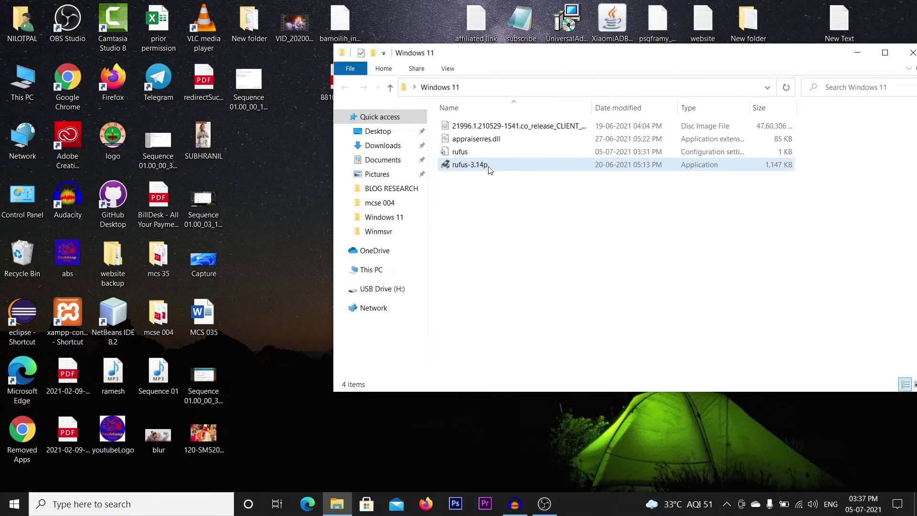
Launch rufus-3.14p with permission to make changes and choose NO_LABEL (H:) [16 GB] as the device
{"action": "double_click", "coordinate": [489, 169]}
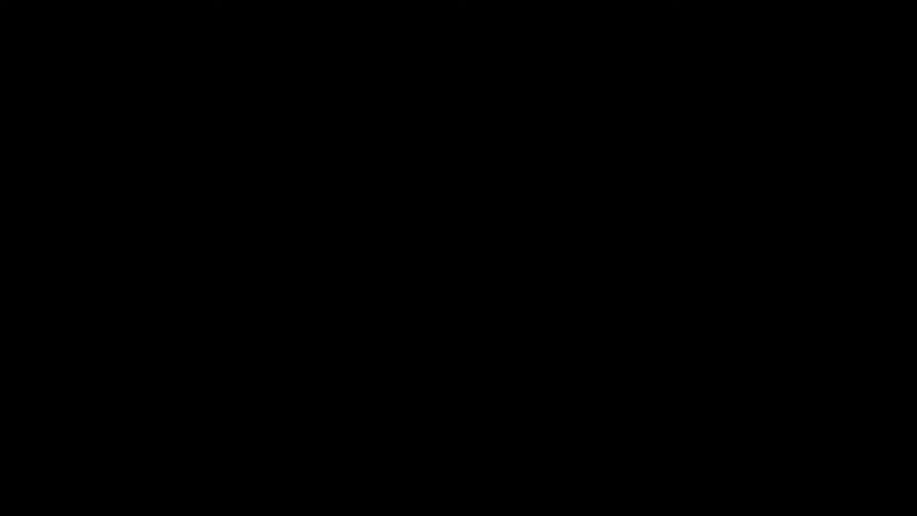
{"action": "left_click", "coordinate": [389, 332]}
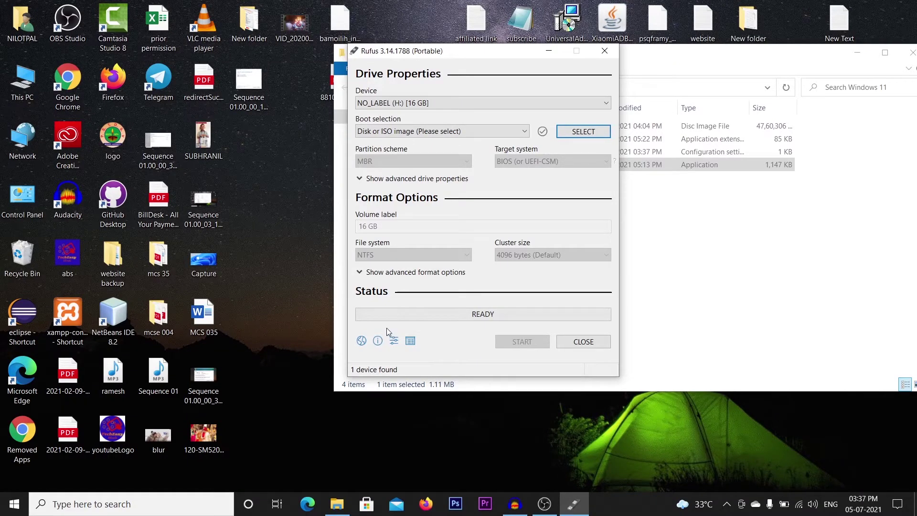
{"action": "left_click", "coordinate": [404, 103]}
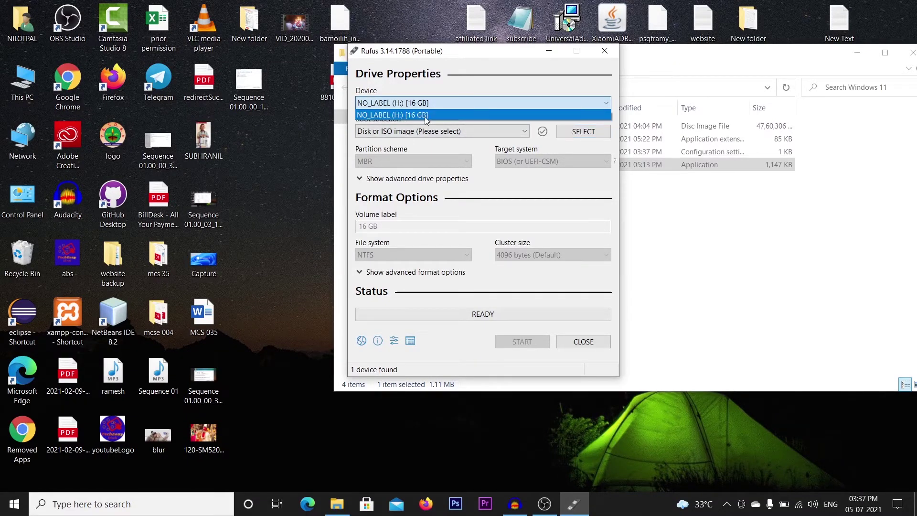
{"action": "left_click", "coordinate": [425, 117]}
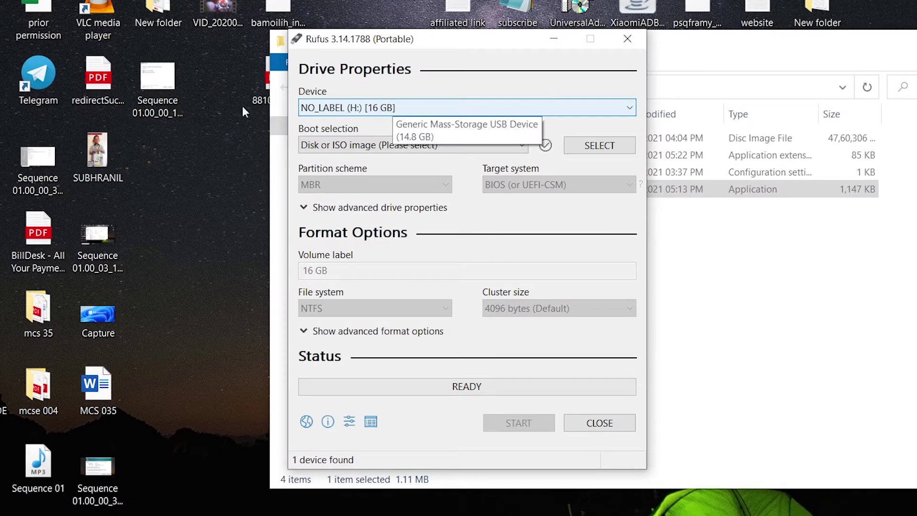
Compare USB Drive (H:) in This PC with the device chosen in Rufus
{"action": "left_click", "coordinate": [600, 145]}
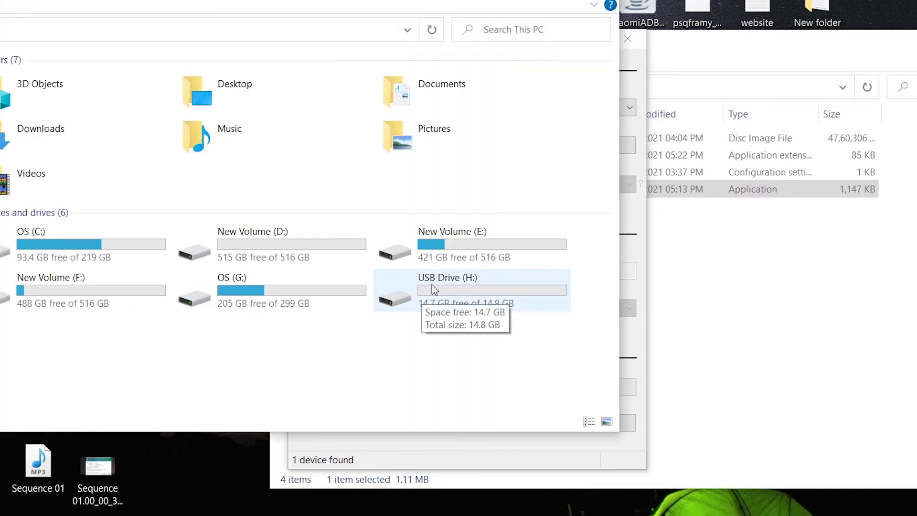
{"action": "left_click", "coordinate": [464, 282]}
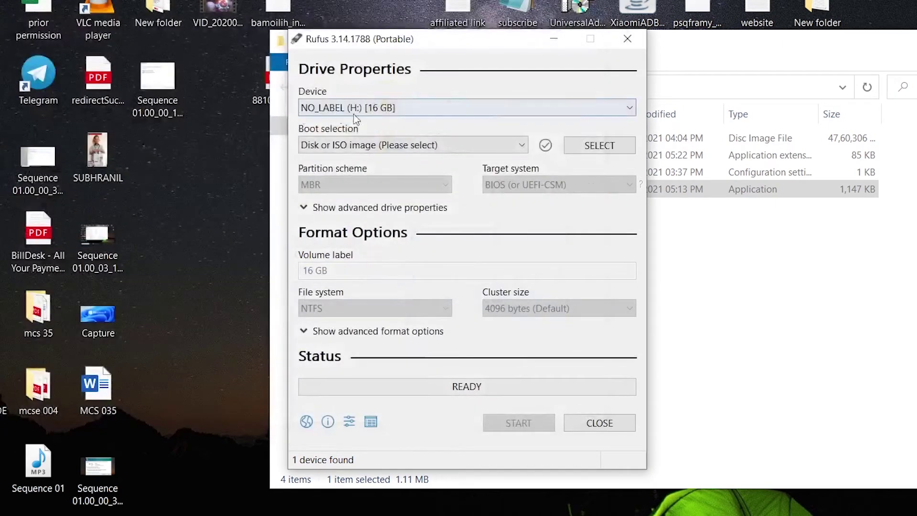
{"action": "left_click", "coordinate": [391, 109]}
{"action": "left_click", "coordinate": [392, 117]}
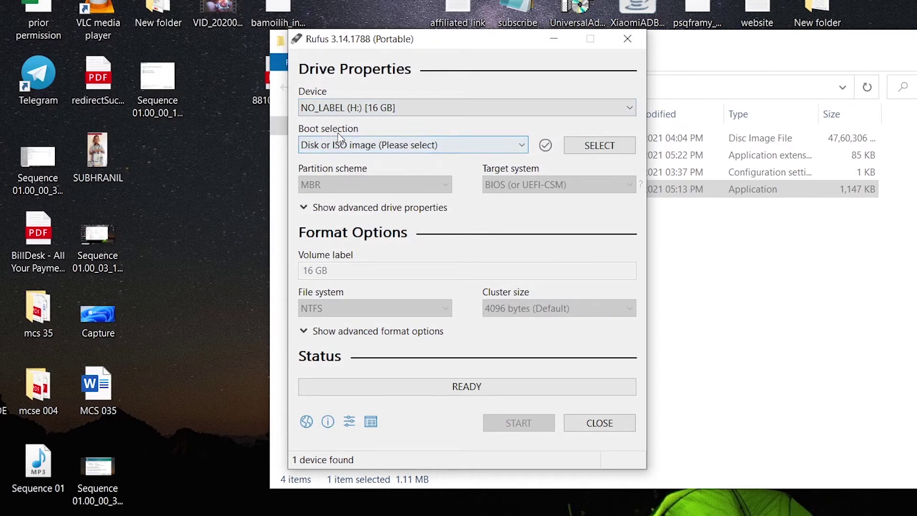
Set the boot selection to Disk or ISO image and load 21996.1.210529-1541.co_release_CLIENT_CONSUMER_x64FRE_en-us.iso from the desktop's Windows 11 folder
{"action": "left_click", "coordinate": [366, 146]}
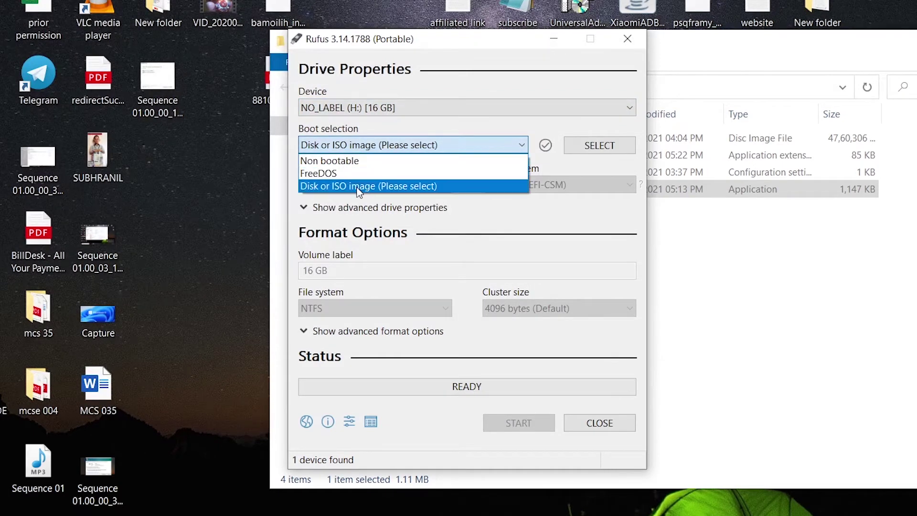
{"action": "left_click", "coordinate": [358, 186]}
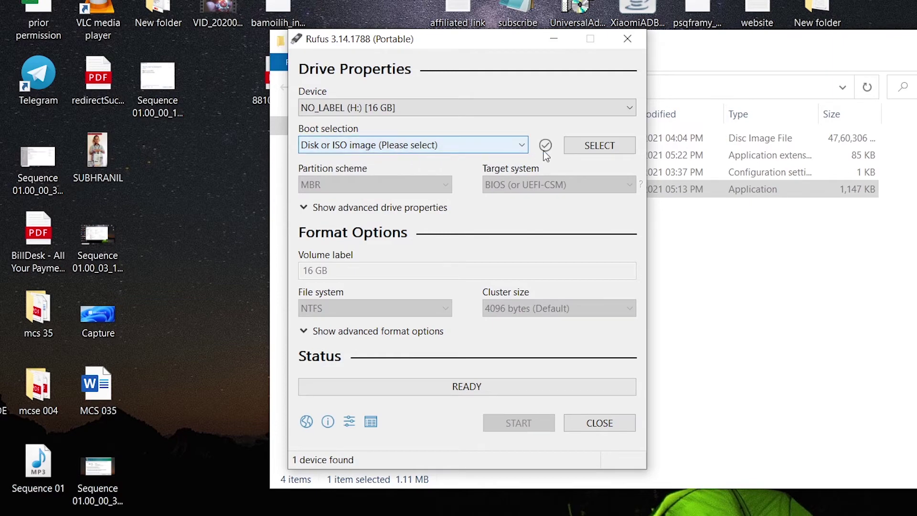
{"action": "left_click", "coordinate": [600, 146]}
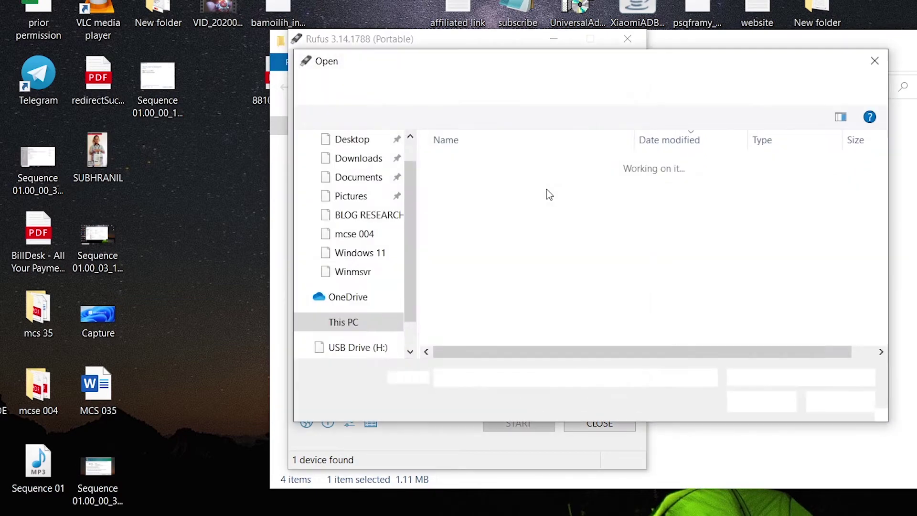
{"action": "scroll", "coordinate": [416, 191], "scroll_direction": "down", "scroll_amount": 1}
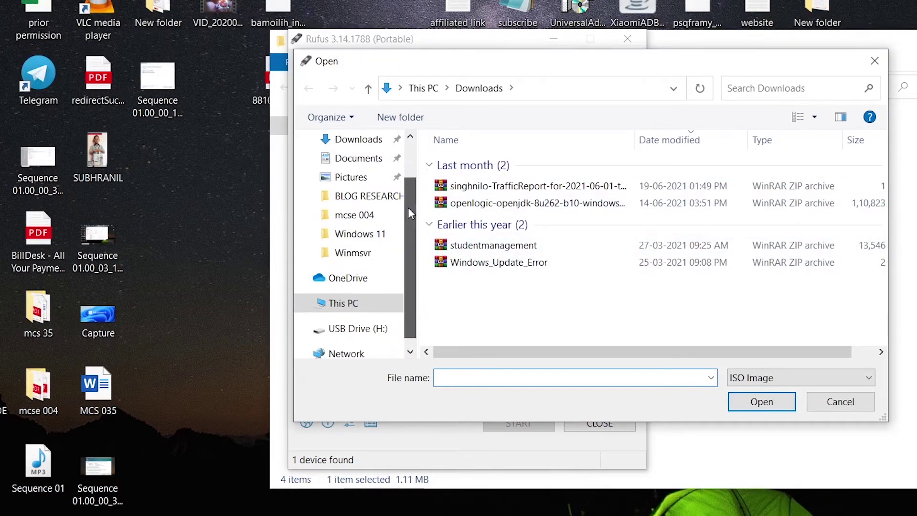
{"action": "scroll", "coordinate": [408, 207], "scroll_direction": "up", "scroll_amount": 2}
{"action": "left_click", "coordinate": [354, 170]}
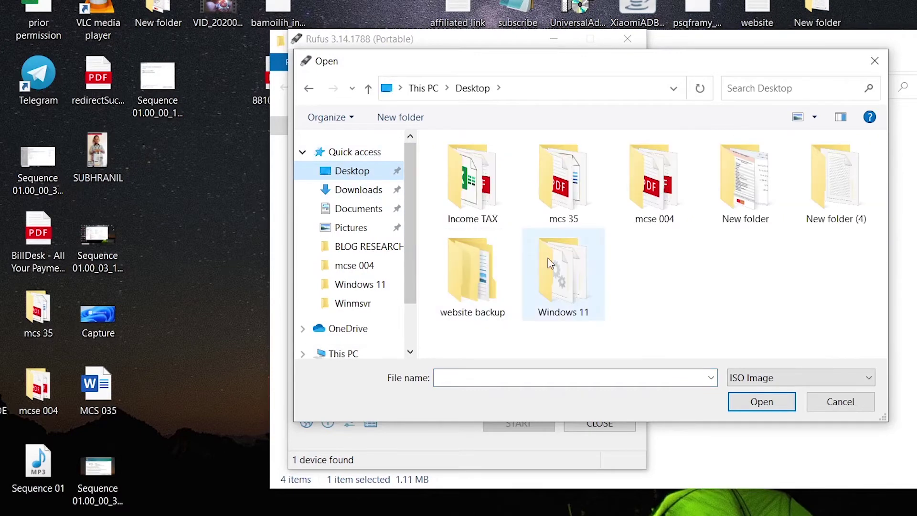
{"action": "double_click", "coordinate": [567, 302]}
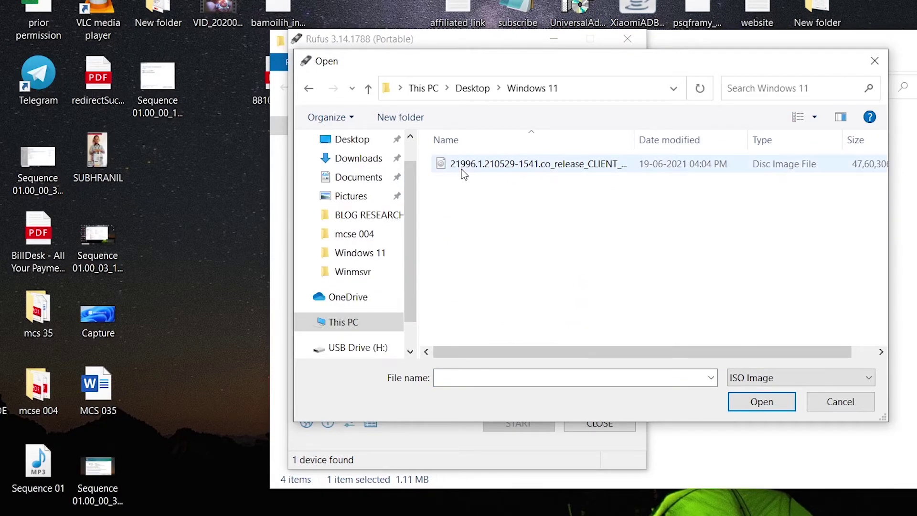
{"action": "left_click", "coordinate": [533, 174]}
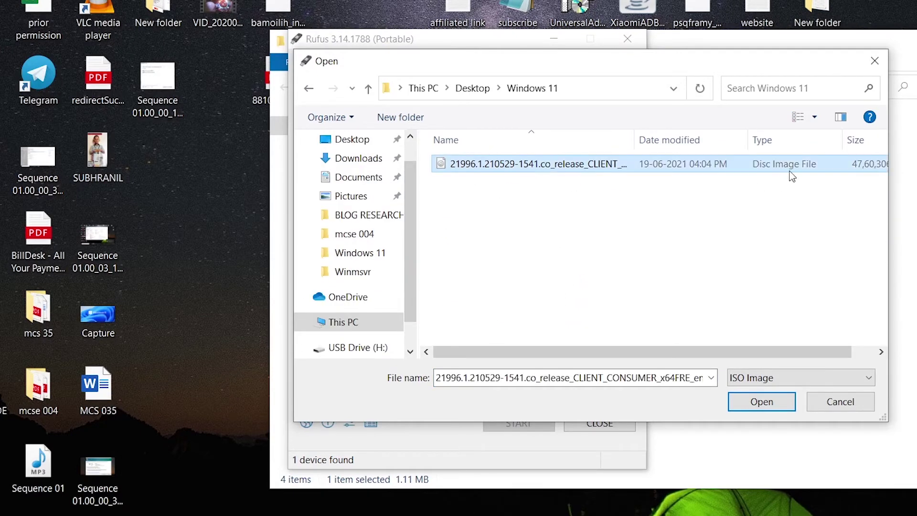
{"action": "left_click", "coordinate": [745, 400]}
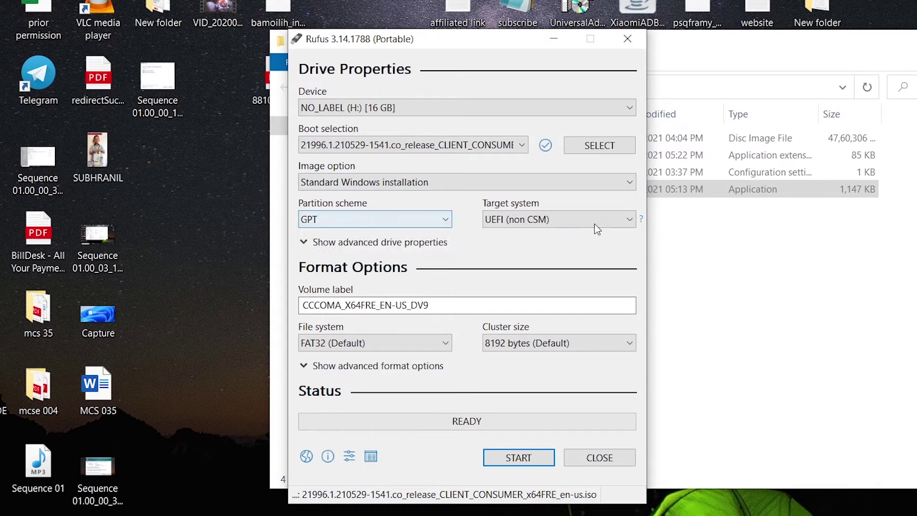
Choose the GPT partition scheme and keep UEFI (non CSM) as the target system
{"action": "left_click", "coordinate": [390, 227]}
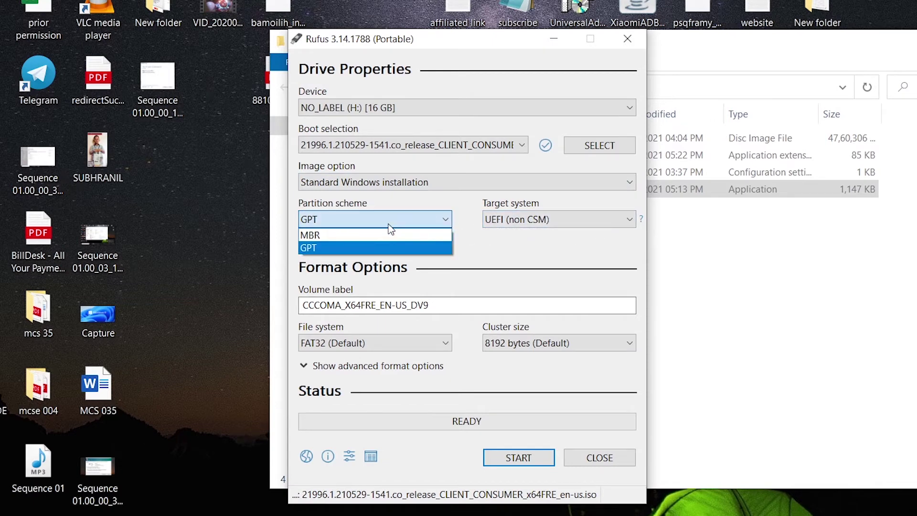
{"action": "left_click", "coordinate": [336, 249]}
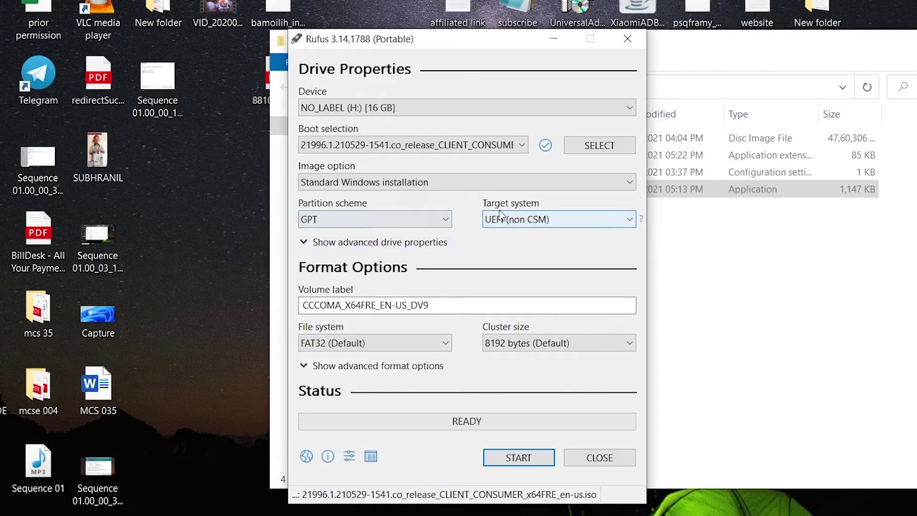
{"action": "left_click", "coordinate": [510, 219]}
{"action": "left_click", "coordinate": [510, 220]}
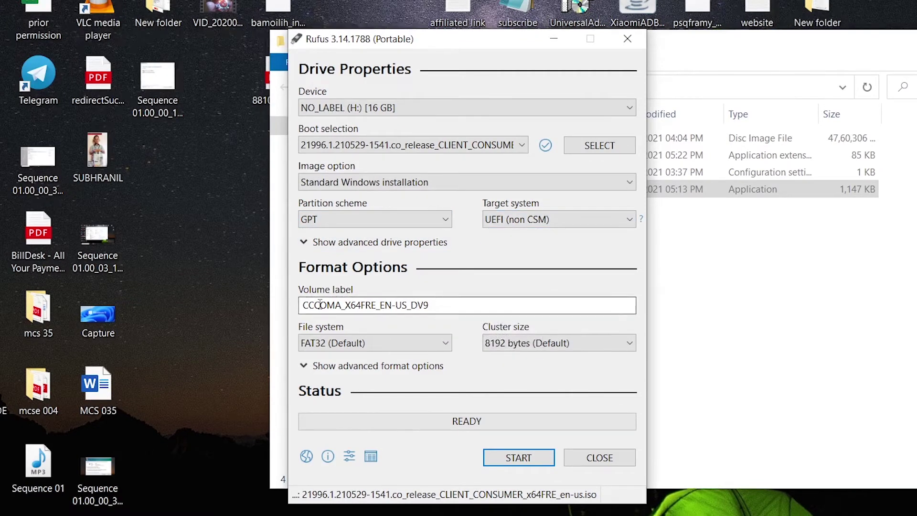
Replace the volume label with Windows 11
{"action": "left_click", "coordinate": [443, 306]}
{"action": "key", "text": "BackSpace"}
{"action": "key", "text": "BackSpace"}
{"action": "key", "text": "BackSpace"}
{"action": "key", "text": "BackSpace"}
{"action": "key", "text": "BackSpace"}
{"action": "key", "text": "BackSpace"}
{"action": "key", "text": "BackSpace"}
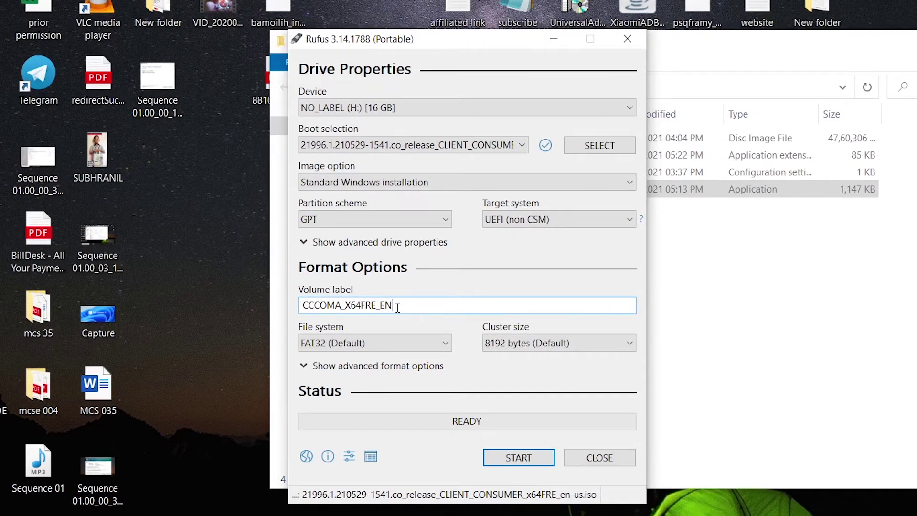
{"action": "key", "text": "BackSpace"}
{"action": "key", "text": "BackSpace"}
{"action": "key", "text": "BackSpace"}
{"action": "key", "text": "BackSpace"}
{"action": "key", "text": "BackSpace"}
{"action": "key", "text": "BackSpace"}
{"action": "key", "text": "BackSpace"}
{"action": "key", "text": "BackSpace"}
{"action": "key", "text": "BackSpace"}
{"action": "key", "text": "BackSpace"}
{"action": "key", "text": "BackSpace"}
{"action": "key", "text": "BackSpace"}
{"action": "key", "text": "BackSpace"}
{"action": "key", "text": "BackSpace"}
{"action": "key", "text": "BackSpace"}
{"action": "key", "text": "BackSpace"}
{"action": "type", "text": "W"}
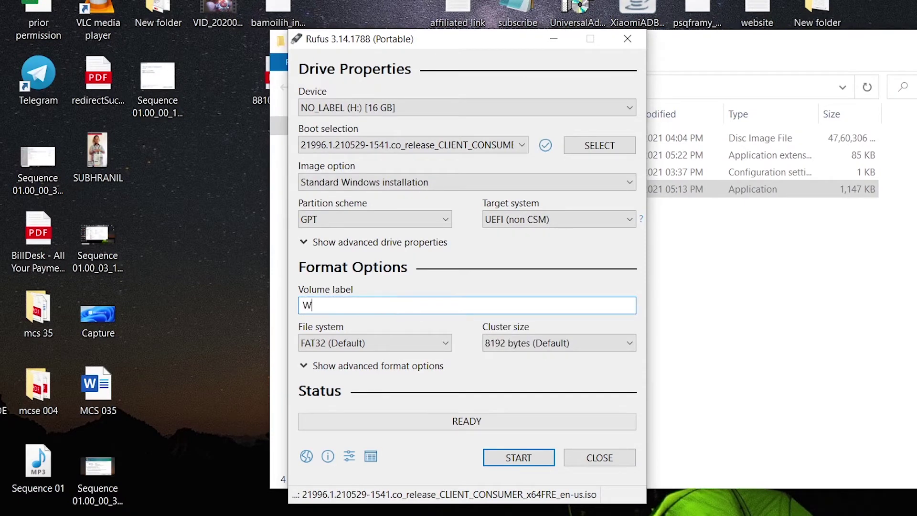
{"action": "type", "text": "indows 11"}
Write the ISO to the USB drive, accepting that all its data is destroyed, and close Rufus once it is ready
{"action": "left_click", "coordinate": [513, 457]}
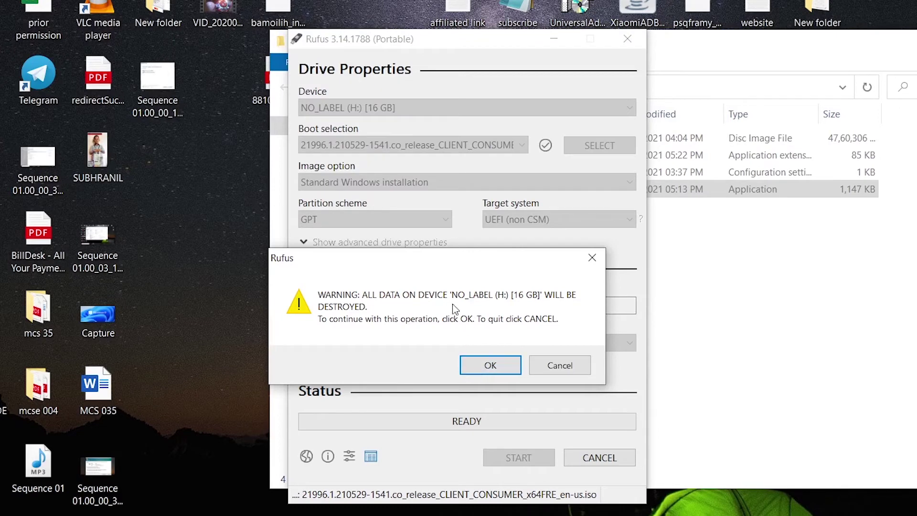
{"action": "left_click", "coordinate": [485, 367]}
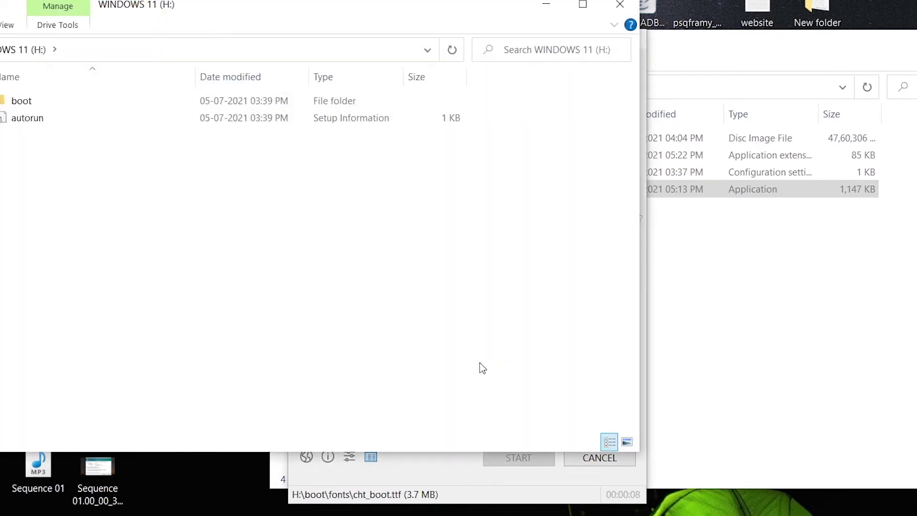
{"action": "left_click", "coordinate": [545, 8]}
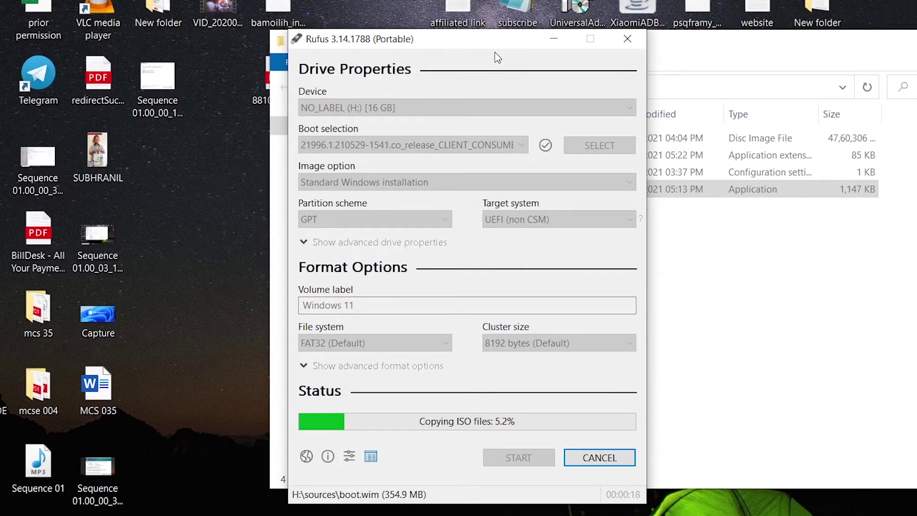
{"action": "left_click_drag", "start_coordinate": [474, 42], "coordinate": [455, 49]}
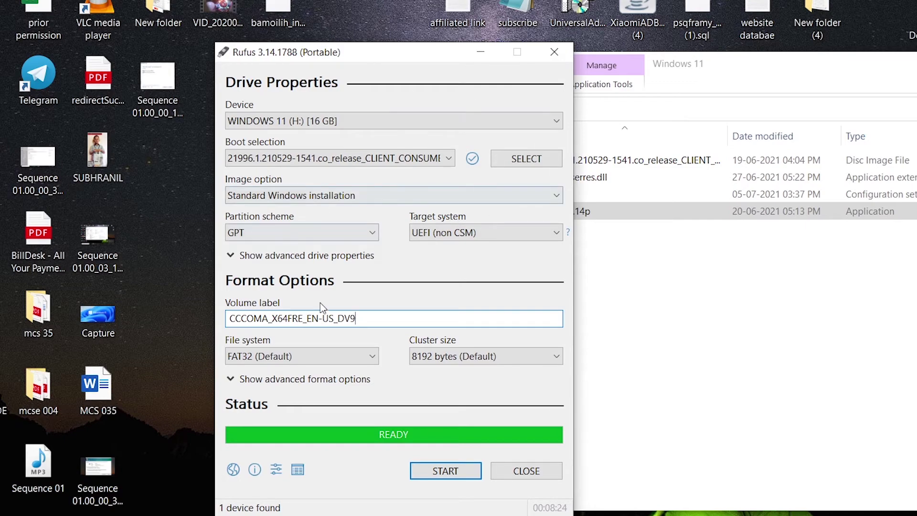
{"action": "left_click", "coordinate": [522, 473]}
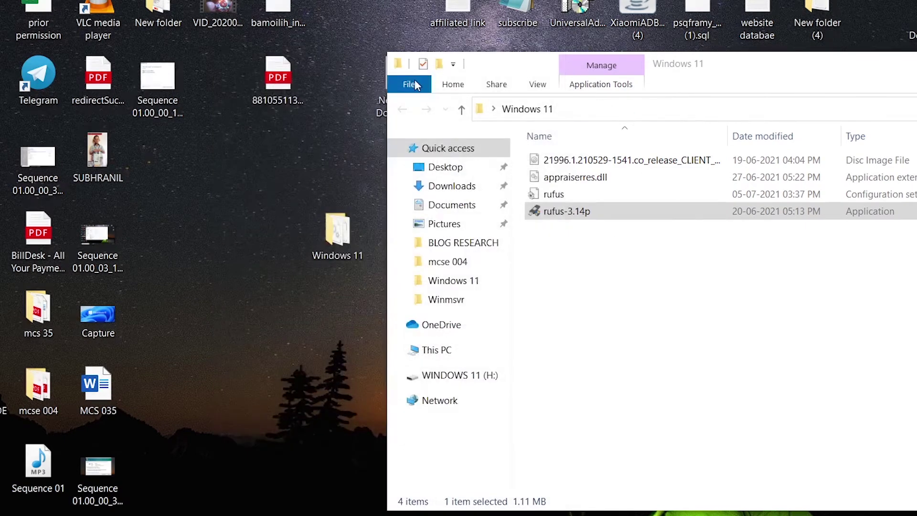
Open This PC in File Explorer and examine the WINDOWS 11 (H:) drive among the devices and drives
{"action": "key", "text": "super+e"}
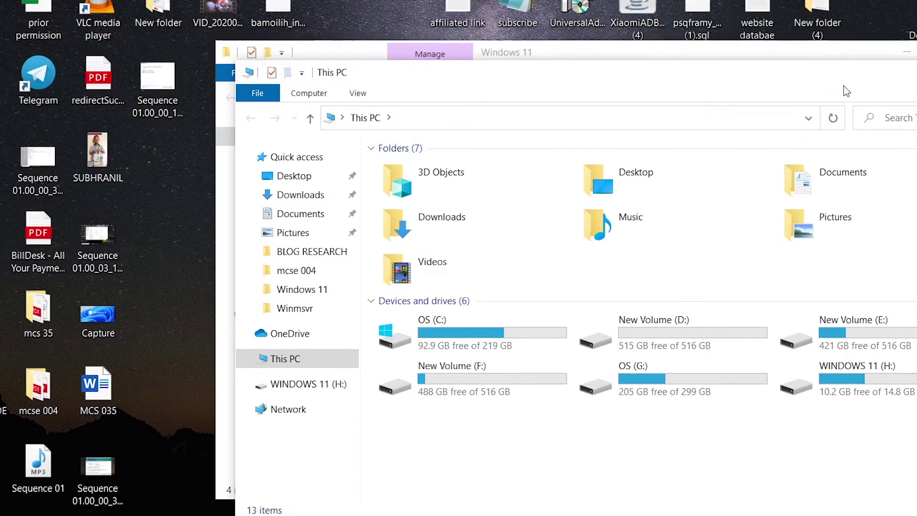
{"action": "left_click_drag", "start_coordinate": [843, 79], "coordinate": [641, 57]}
{"action": "left_click_drag", "start_coordinate": [793, 354], "coordinate": [650, 358]}
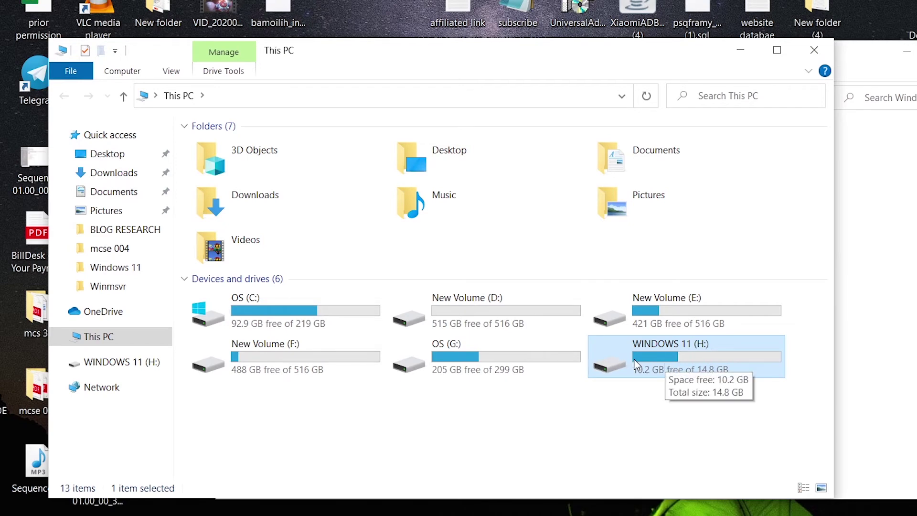
{"action": "left_click_drag", "start_coordinate": [436, 52], "coordinate": [446, 57]}
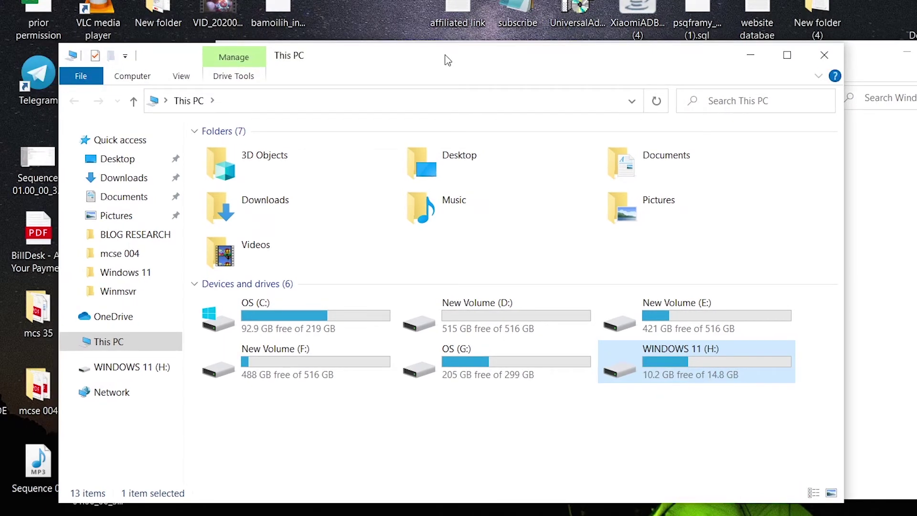
{"action": "left_click_drag", "start_coordinate": [447, 59], "coordinate": [471, 58]}
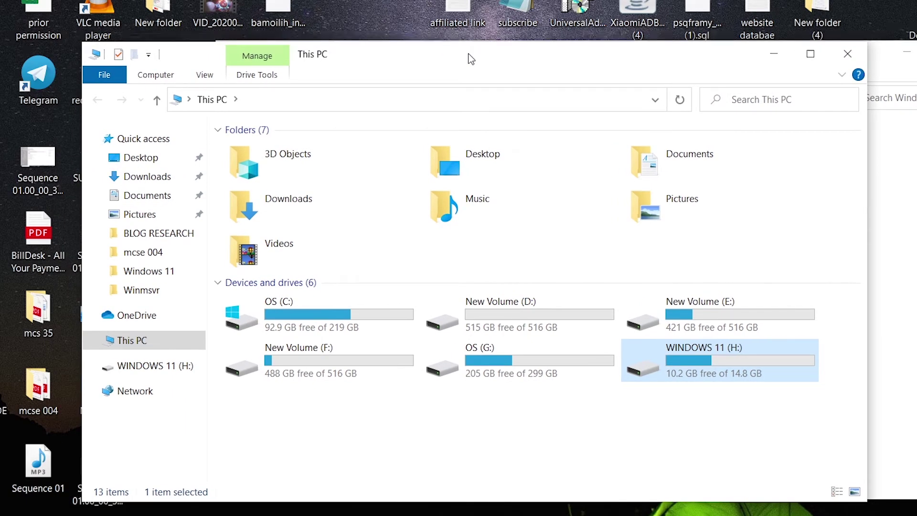
{"action": "left_click_drag", "start_coordinate": [448, 56], "coordinate": [455, 58]}
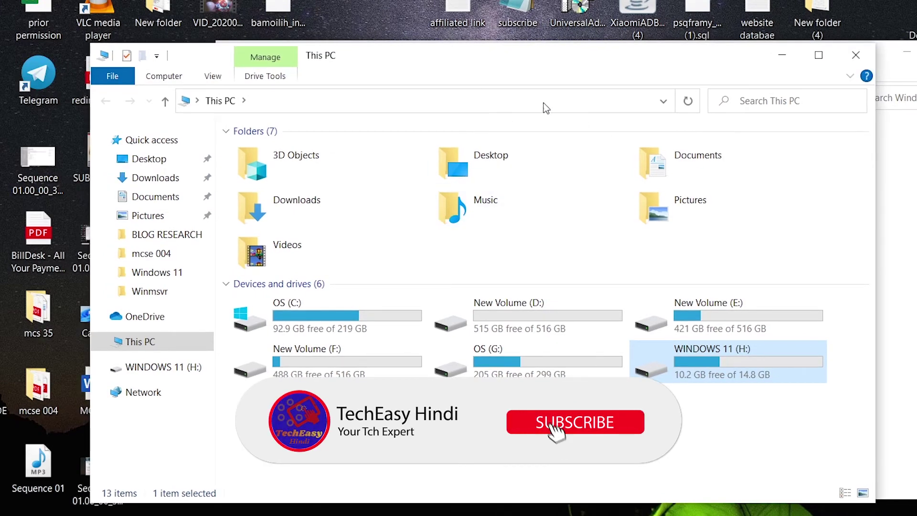
{"action": "left_click_drag", "start_coordinate": [486, 67], "coordinate": [407, 67]}
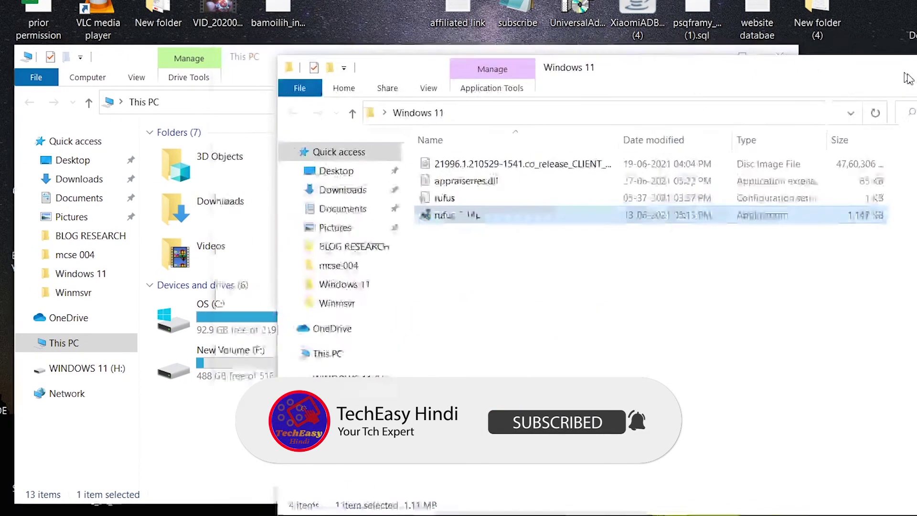
{"action": "left_click_drag", "start_coordinate": [309, 54], "coordinate": [272, 53]}
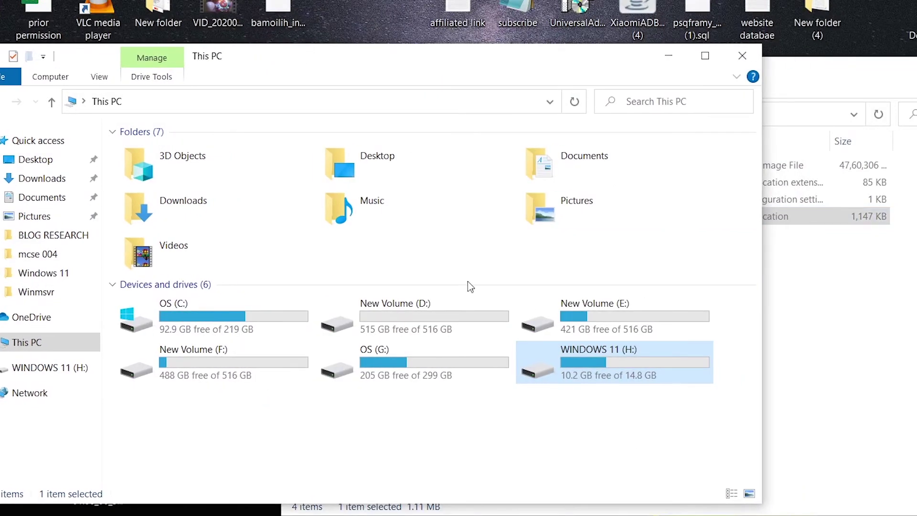
Open the WINDOWS 11 (H:) drive and go into its sources folder
{"action": "double_click", "coordinate": [567, 363]}
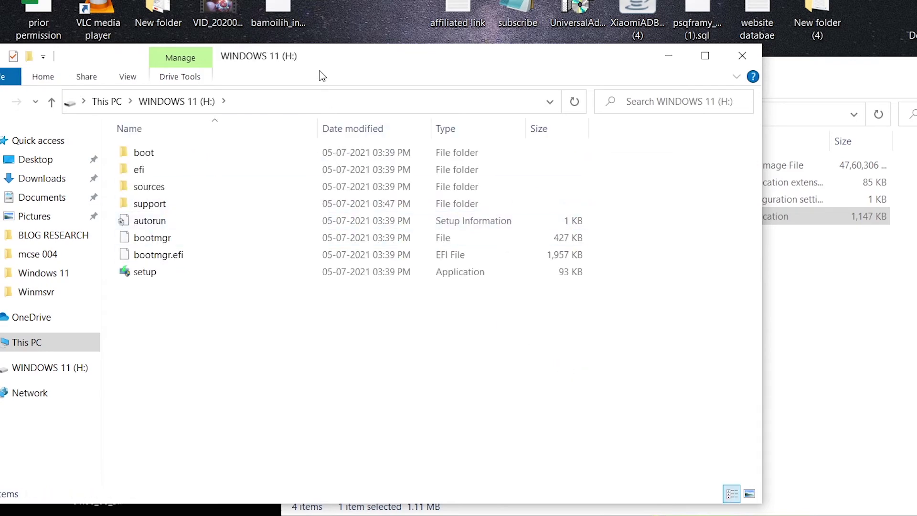
{"action": "left_click_drag", "start_coordinate": [600, 154], "coordinate": [301, 305]}
{"action": "left_click", "coordinate": [174, 309]}
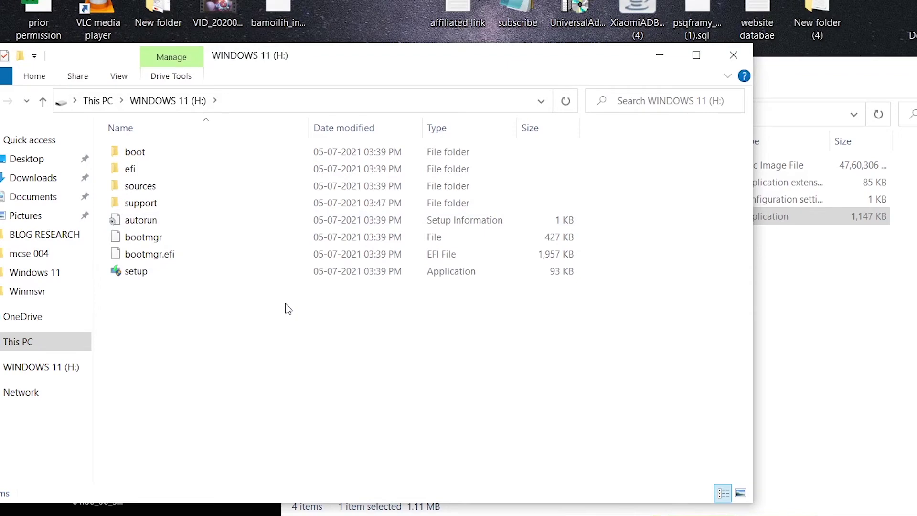
{"action": "left_click_drag", "start_coordinate": [321, 62], "coordinate": [327, 67]}
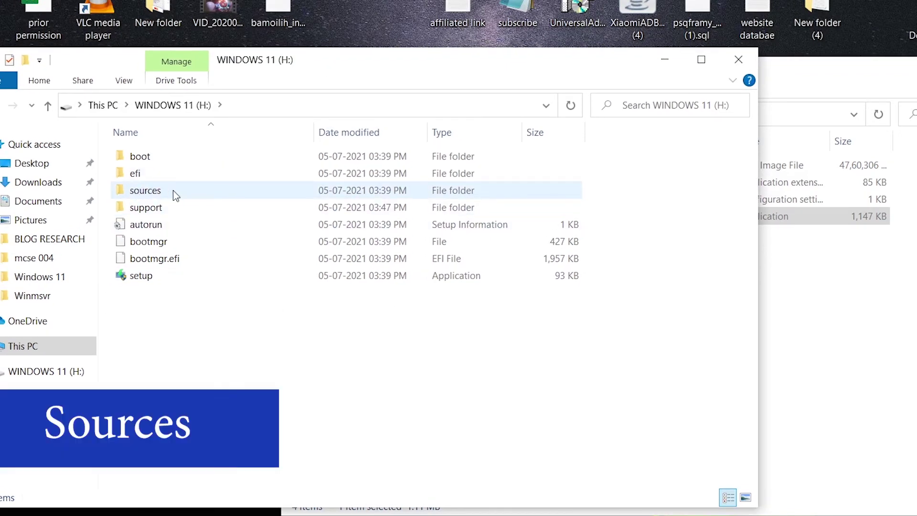
{"action": "double_click", "coordinate": [189, 193]}
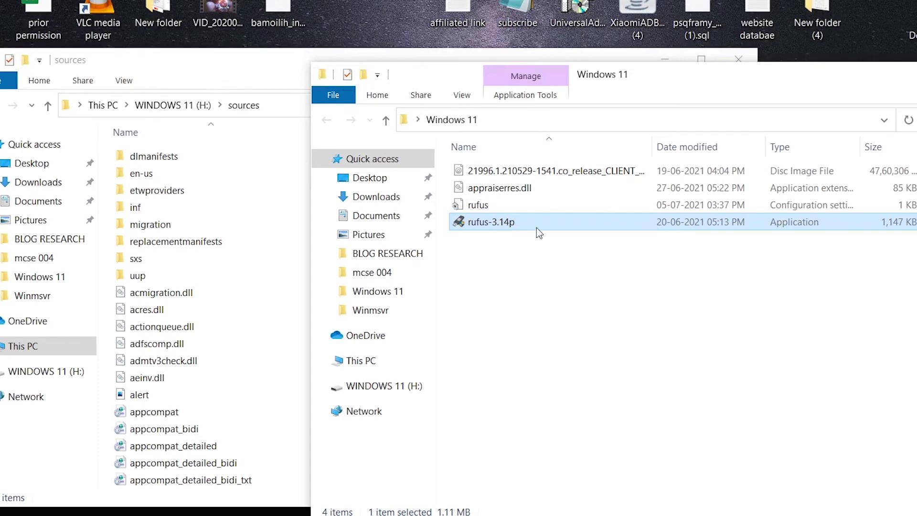
Copy appraiserres.dll from the desktop's Windows 11 folder
{"action": "left_click", "coordinate": [535, 193]}
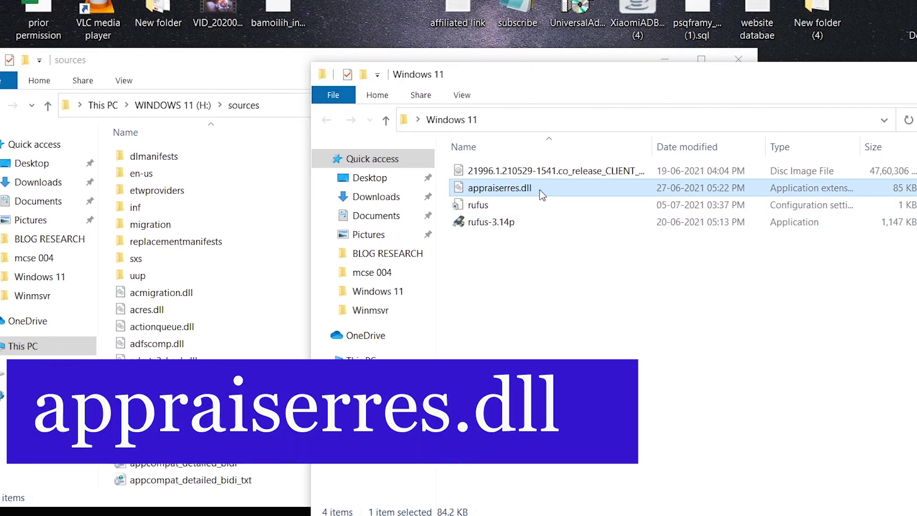
{"action": "mouse_move", "coordinate": [543, 194]}
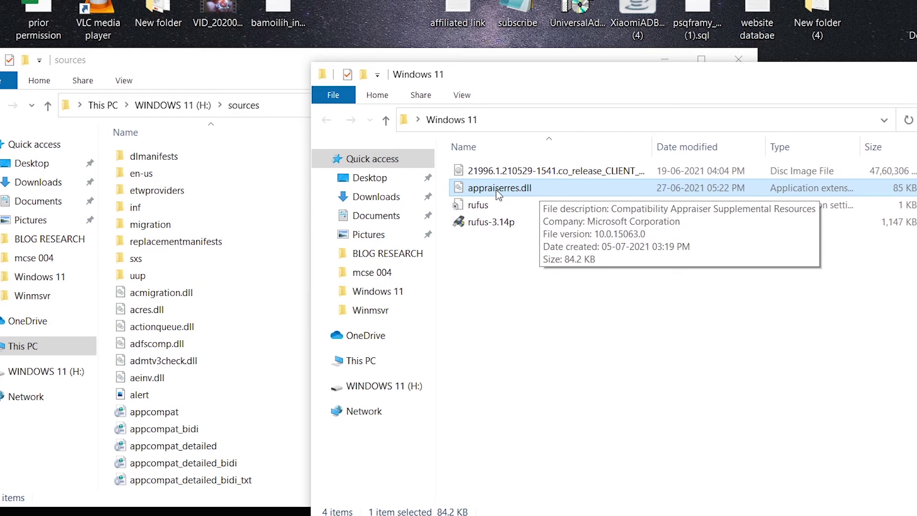
{"action": "right_click", "coordinate": [558, 193]}
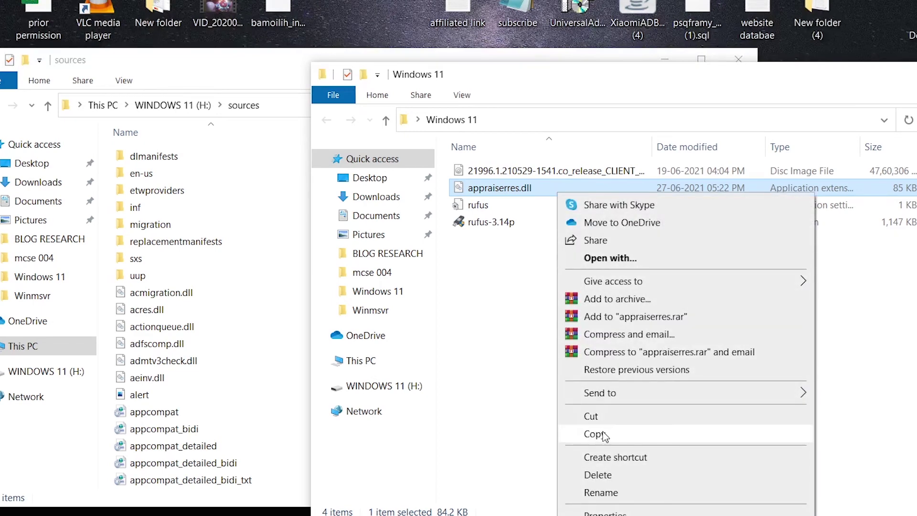
{"action": "left_click", "coordinate": [603, 434]}
Paste appraiserres.dll into the USB drive's sources folder, replacing the existing file, and check it in the list
{"action": "left_click_drag", "start_coordinate": [234, 70], "coordinate": [411, 38]}
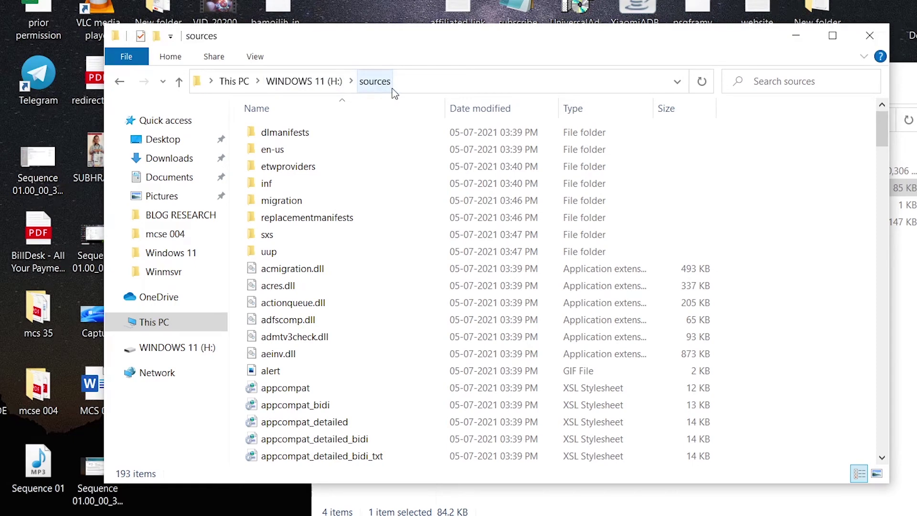
{"action": "right_click", "coordinate": [730, 192]}
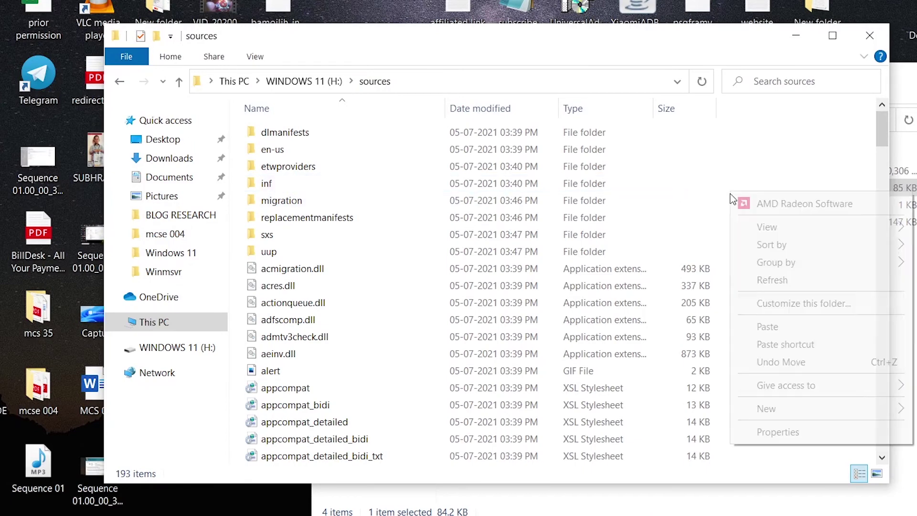
{"action": "left_click", "coordinate": [767, 329]}
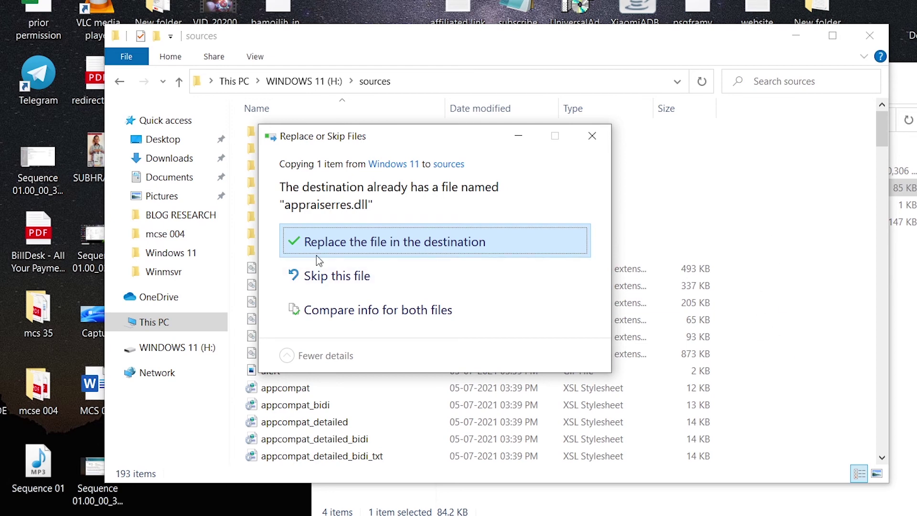
{"action": "left_click", "coordinate": [368, 247]}
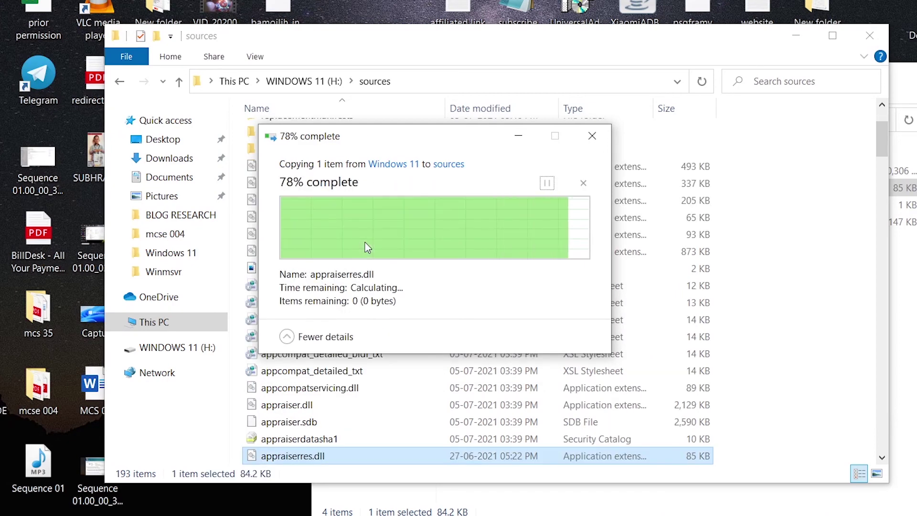
{"action": "scroll", "coordinate": [310, 459], "scroll_direction": "down", "scroll_amount": 1}
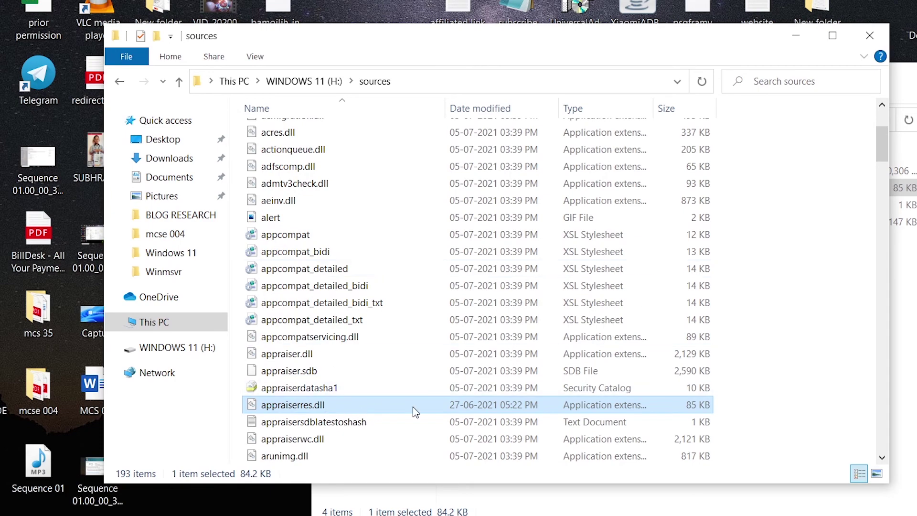
{"action": "left_click", "coordinate": [758, 375]}
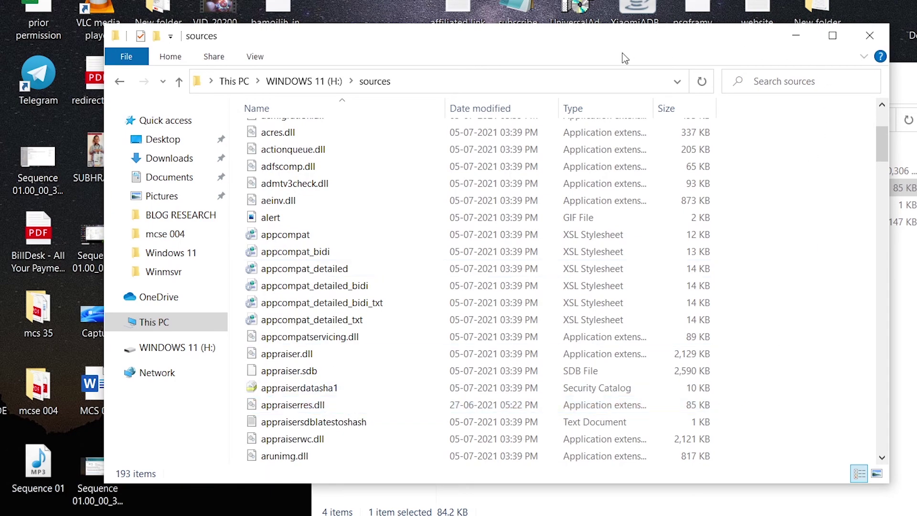
Close the sources and Windows 11 folder windows and refresh the desktop
{"action": "key", "text": "alt+F4"}
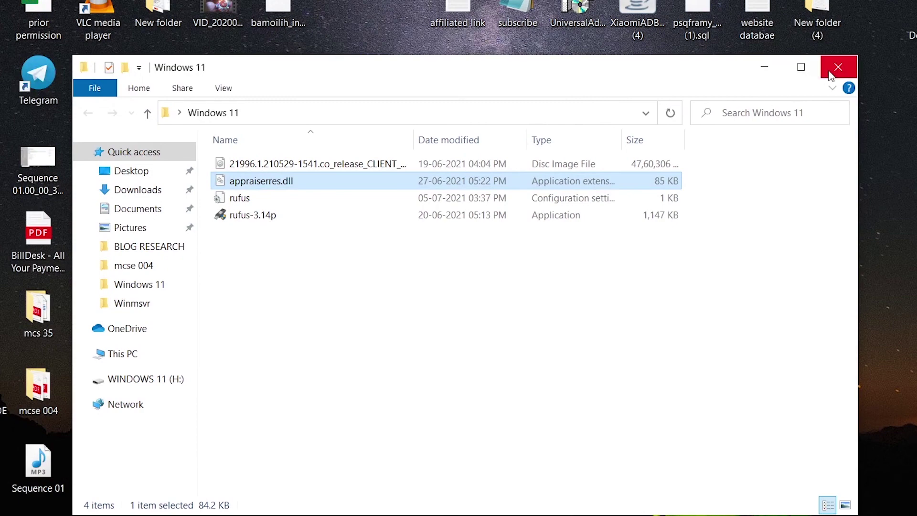
{"action": "left_click", "coordinate": [848, 67]}
{"action": "right_click", "coordinate": [606, 202]}
{"action": "left_click", "coordinate": [647, 264]}
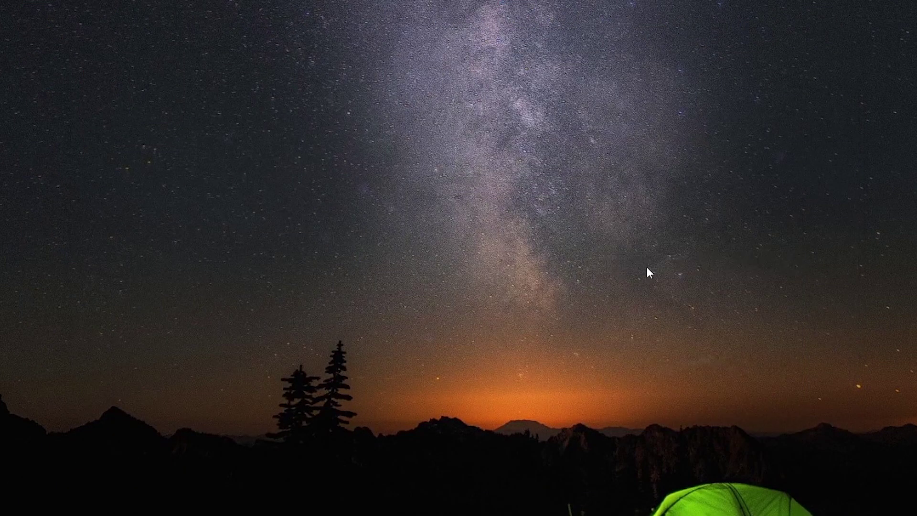